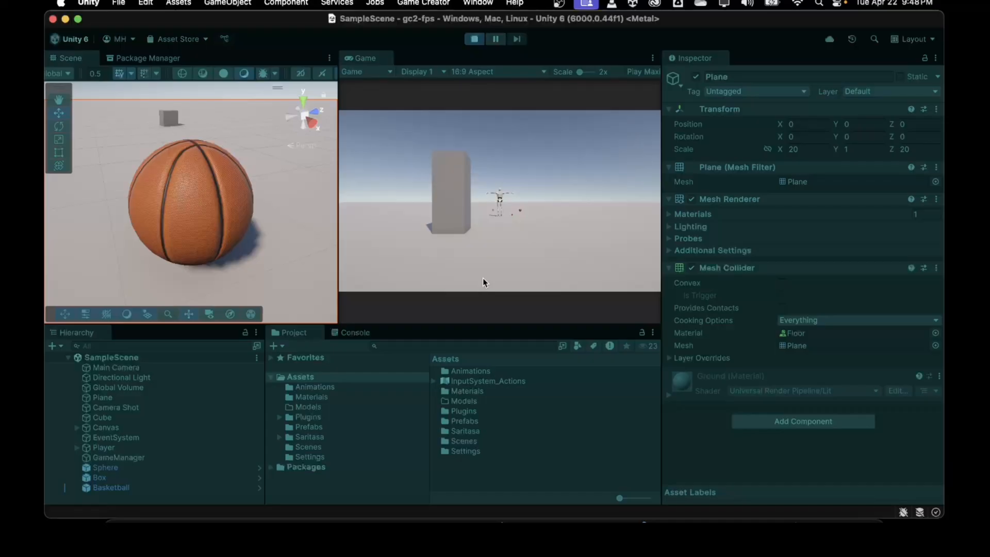
Step: Play-test the current pickup behaviour by walking the player up to the box and interacting with it, and stop the game
key(w)
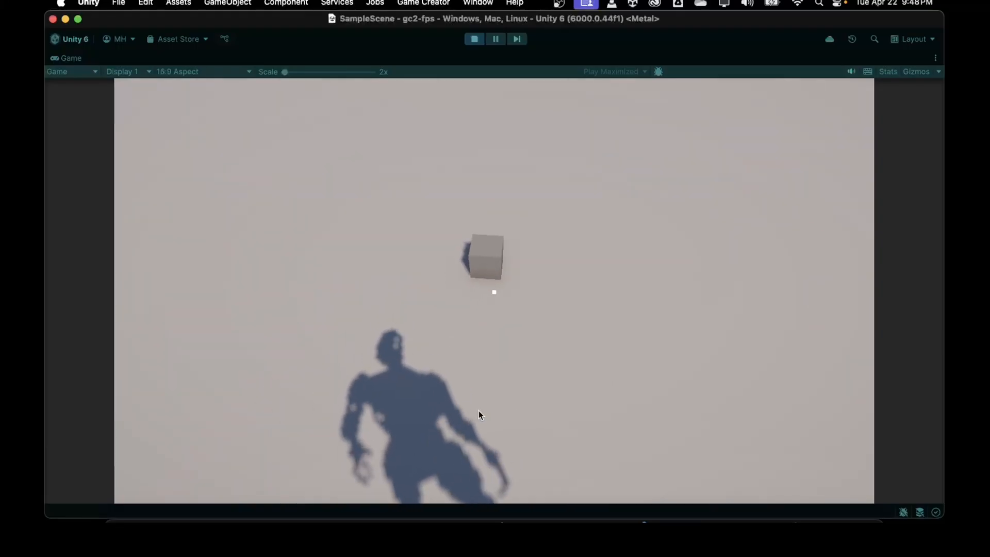
key(w)
key(w)
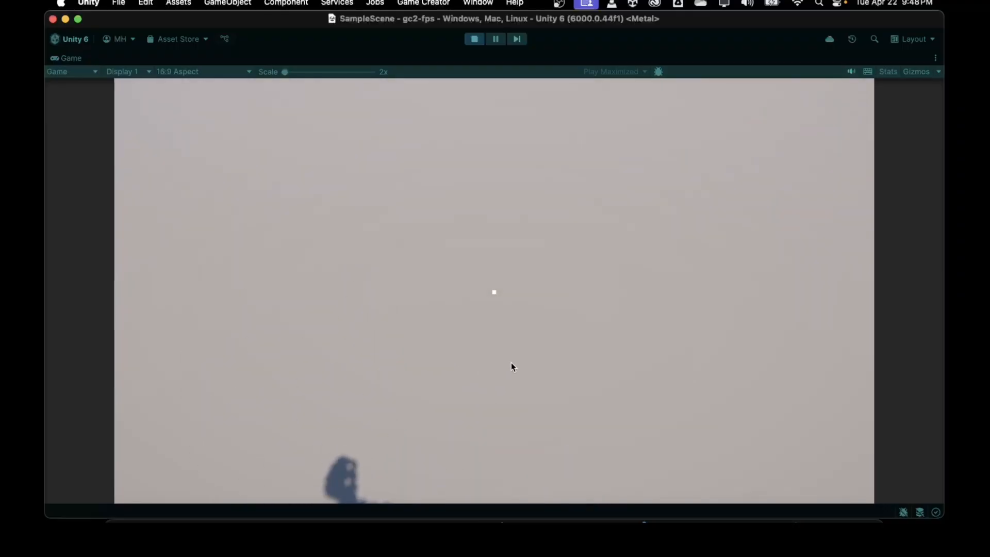
click(494, 291)
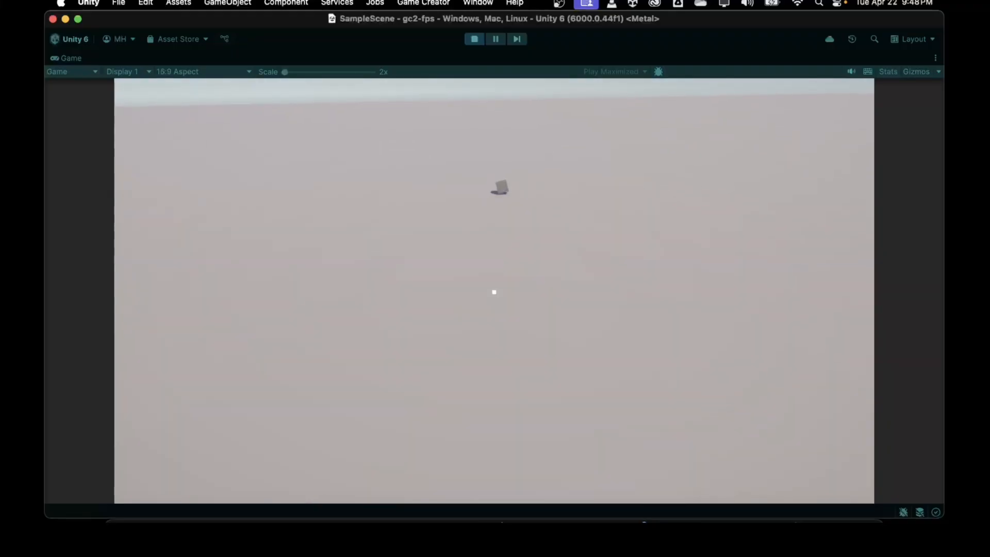
key(w)
key(w)
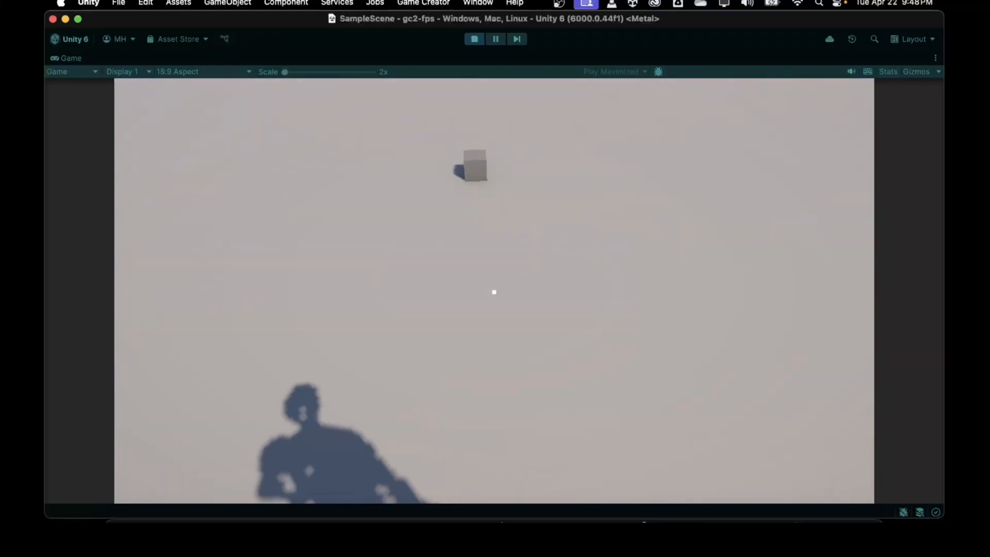
key(w)
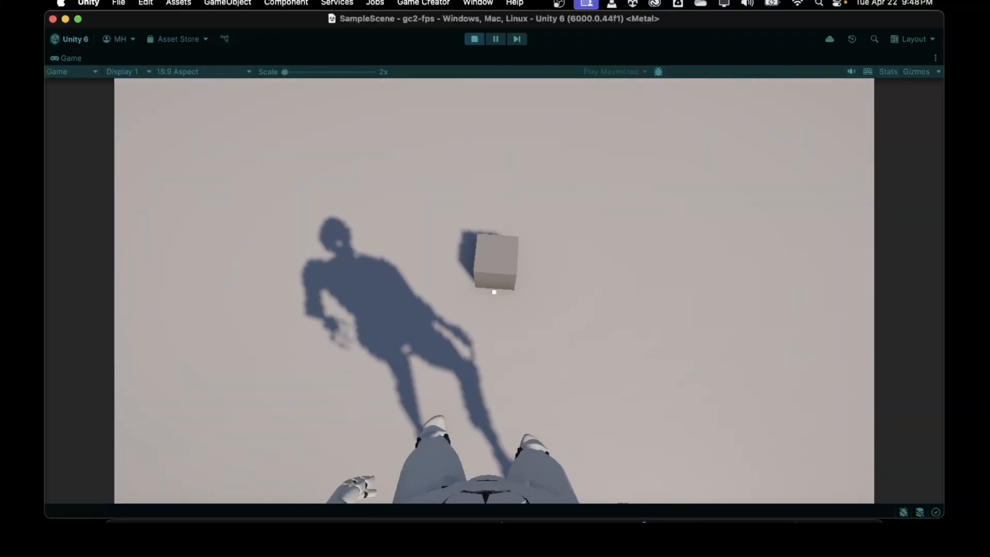
key(s)
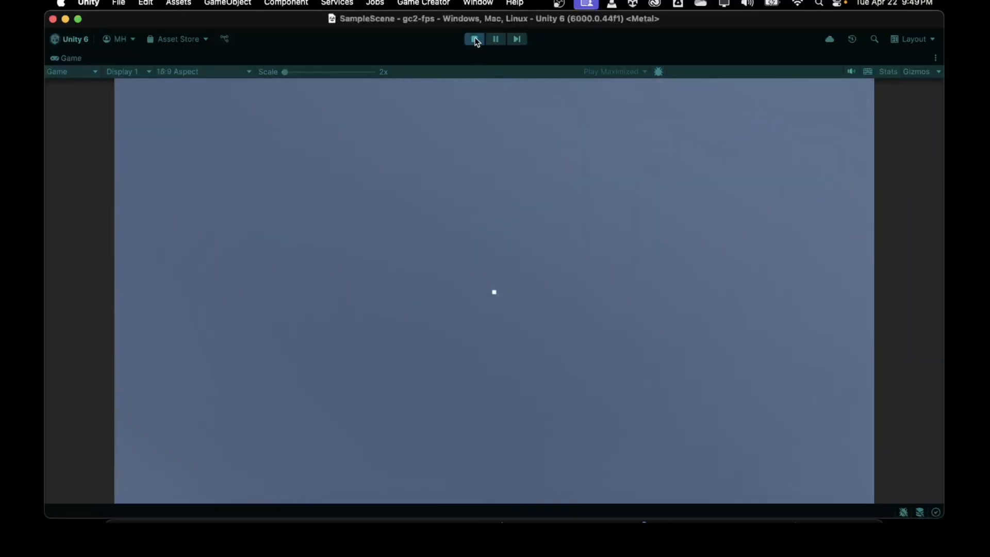
click(474, 39)
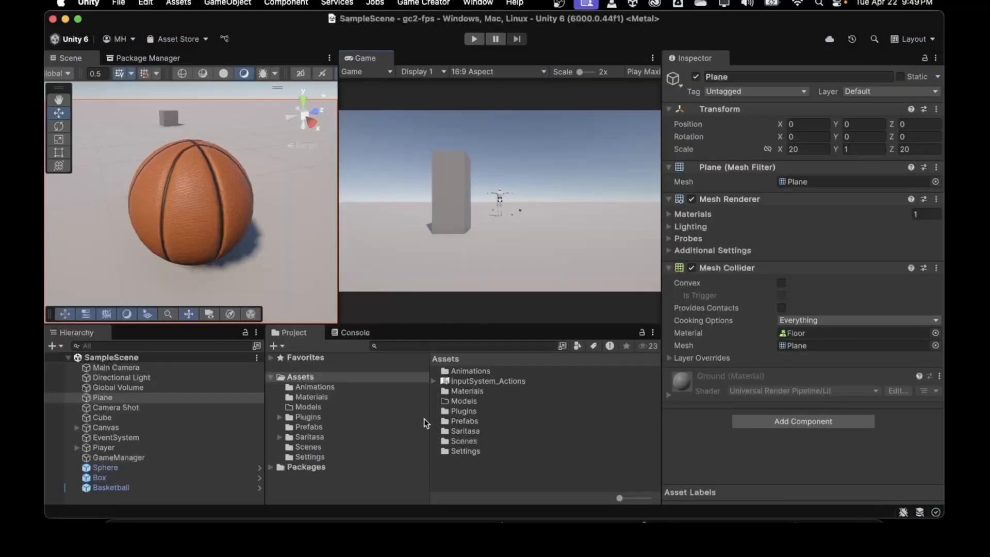
Step: Add a Hotspot component to the Sphere and set its mode to On Interaction Focus
click(109, 468)
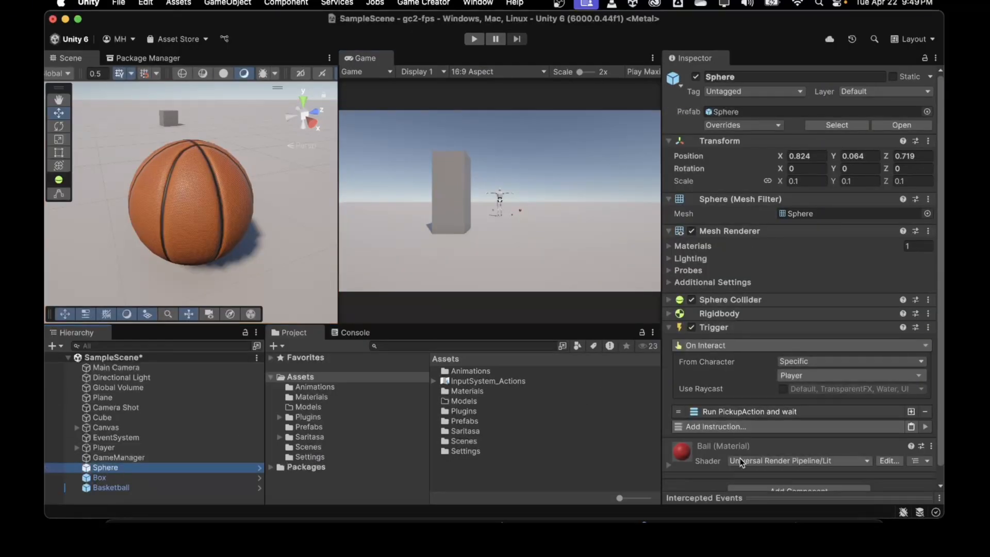
scroll(741, 457, down, 1)
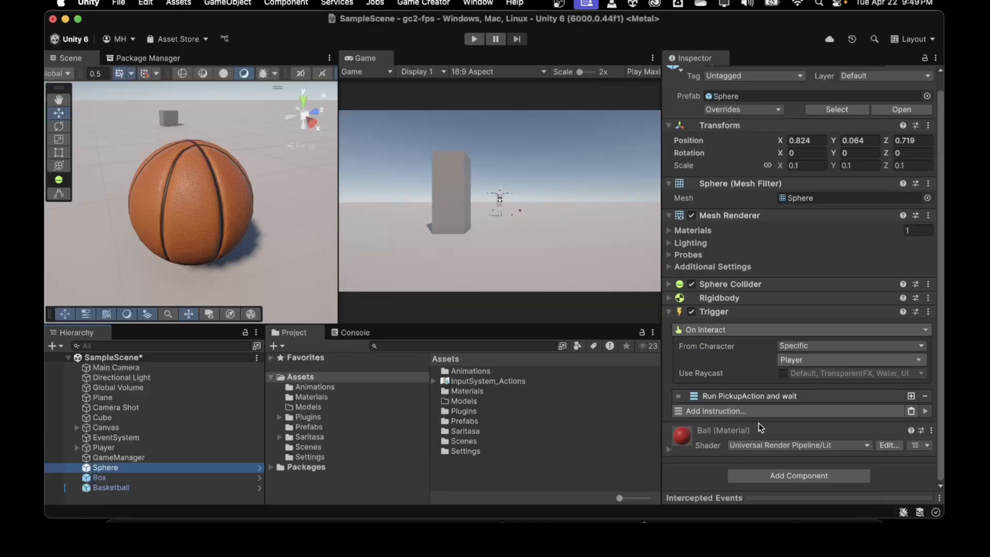
click(762, 474)
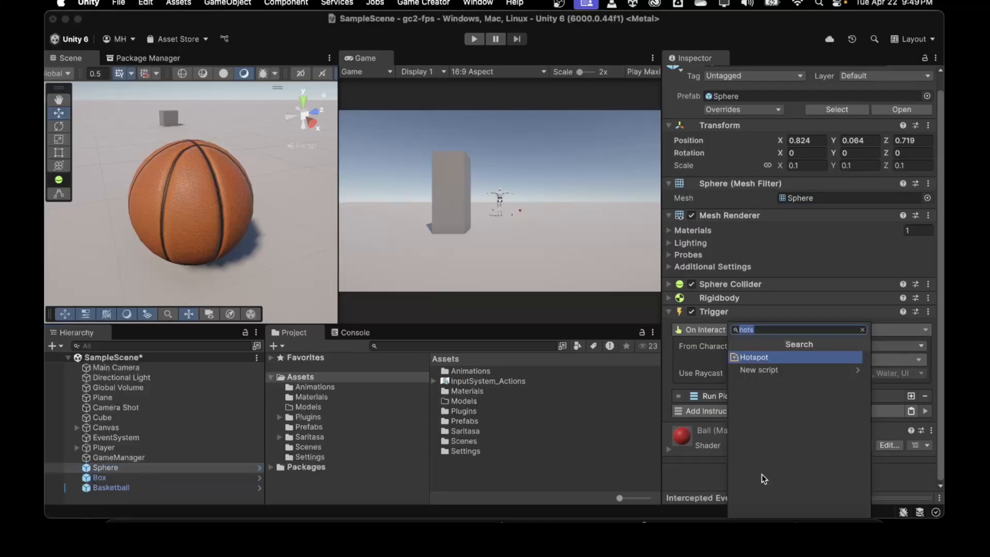
click(755, 358)
click(790, 351)
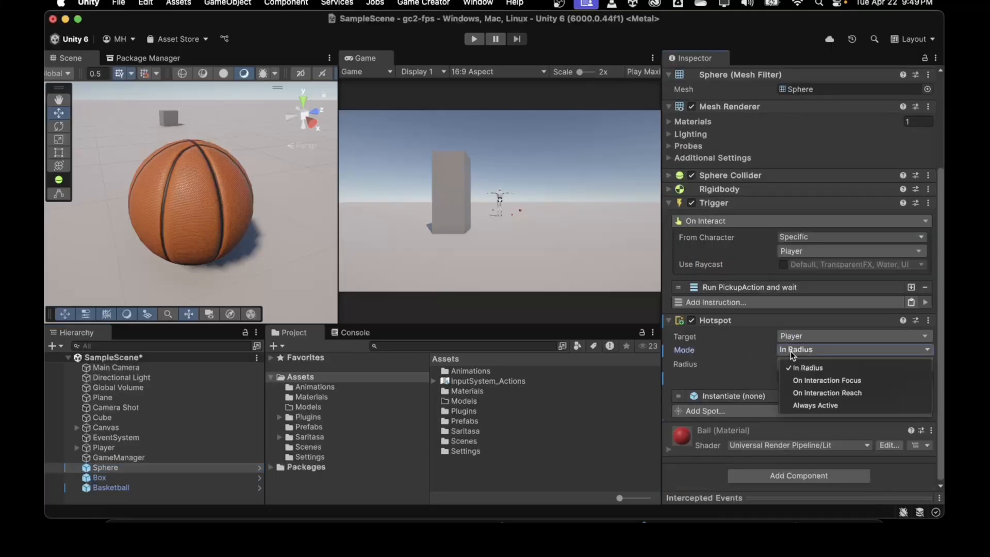
click(794, 381)
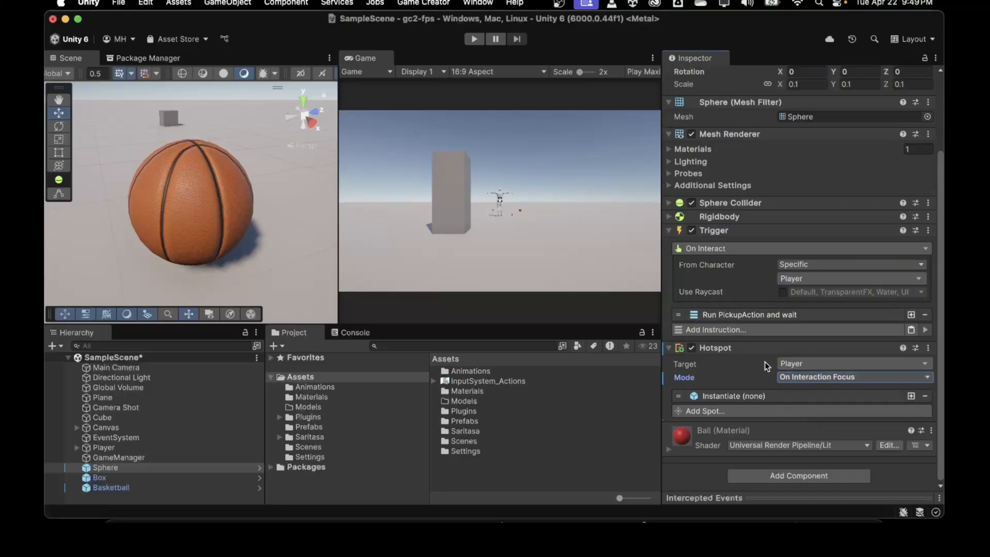
Step: Replace the Sphere hotspot's default Instantiate spot with a Change Material spot
click(924, 395)
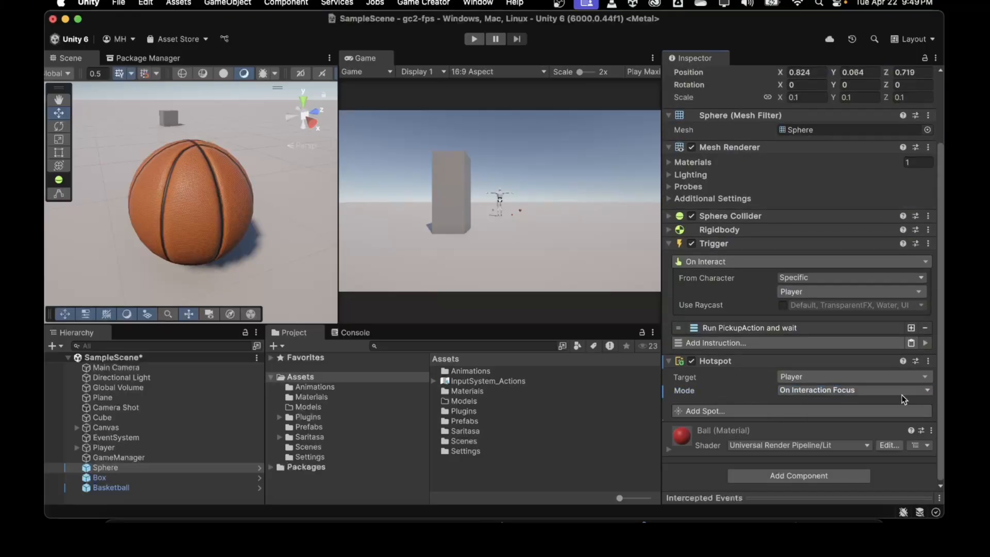
click(734, 411)
click(708, 244)
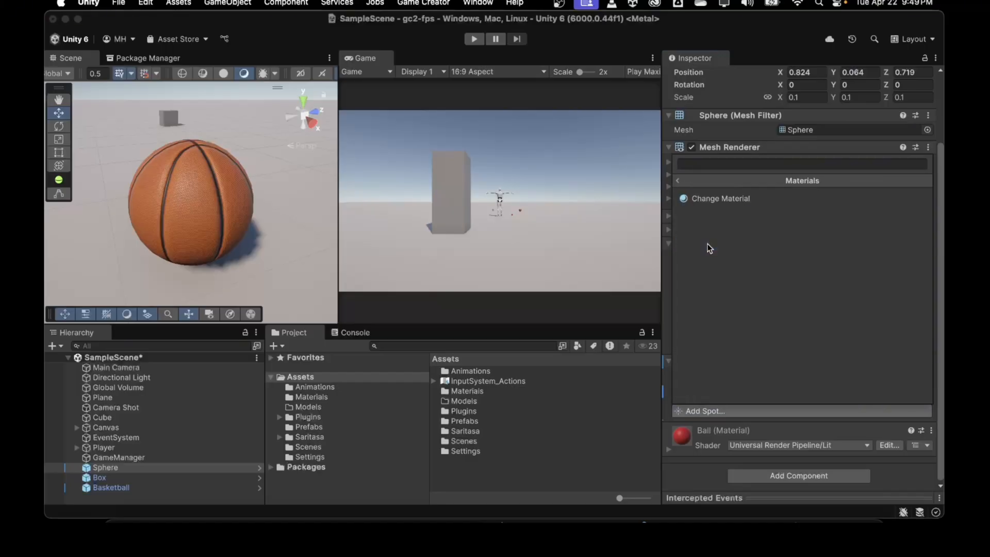
click(711, 200)
scroll(738, 361, down, 4)
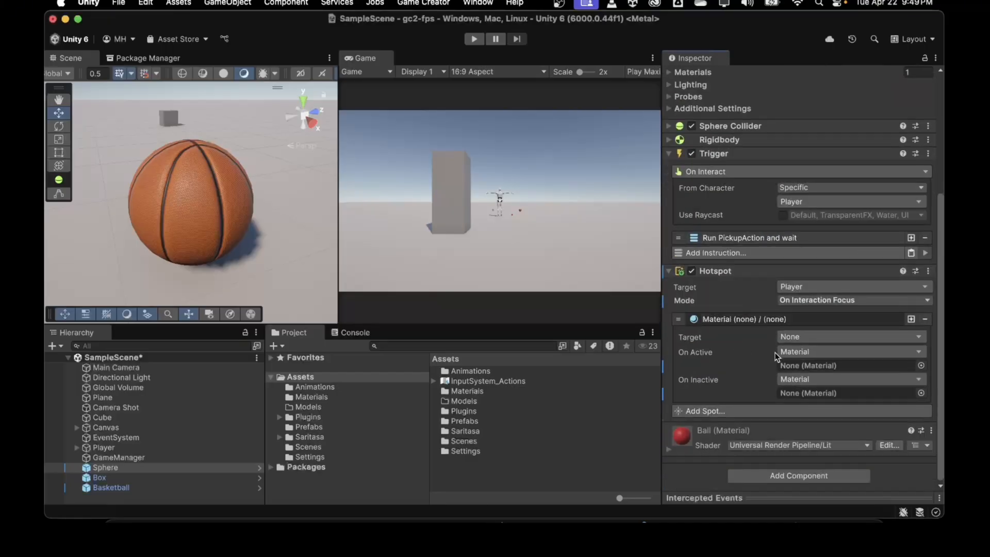
Step: Set the material spot's target to Renderer Material, with Self as the renderer
click(791, 336)
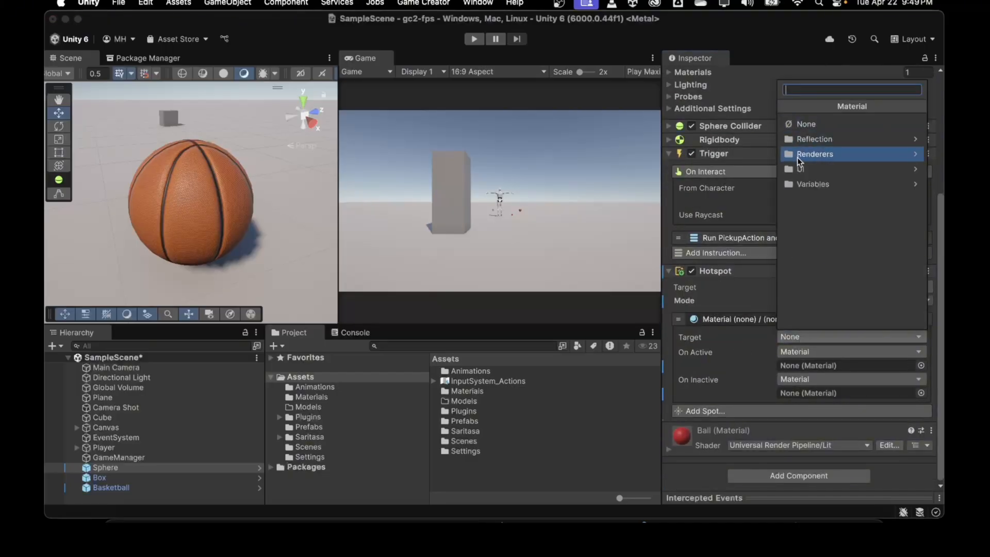
click(797, 153)
click(798, 126)
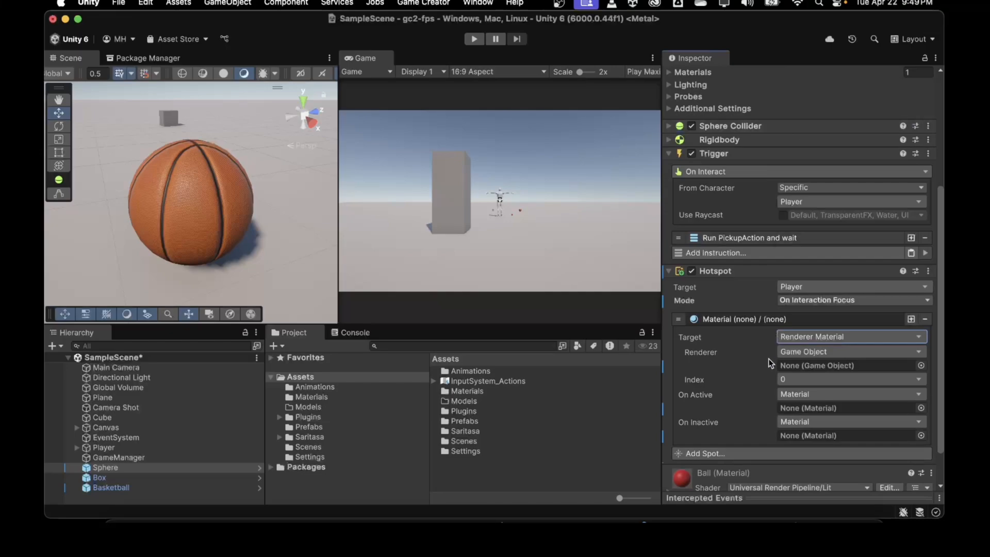
click(792, 352)
click(812, 134)
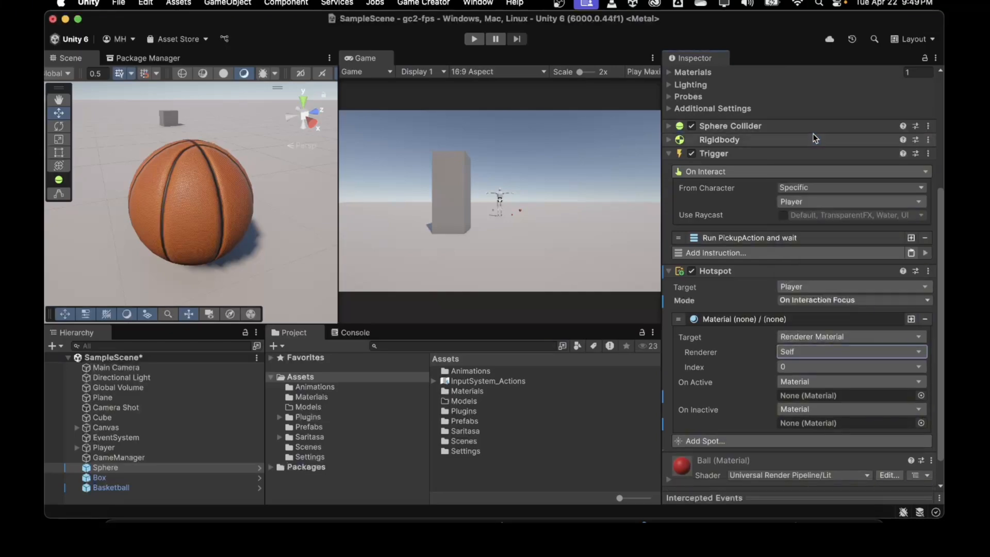
Step: Check the Sphere's renderer material, and assign Active Ball as the spot's On Active material and Ball as its On Inactive material
scroll(749, 227, up, 8)
click(671, 245)
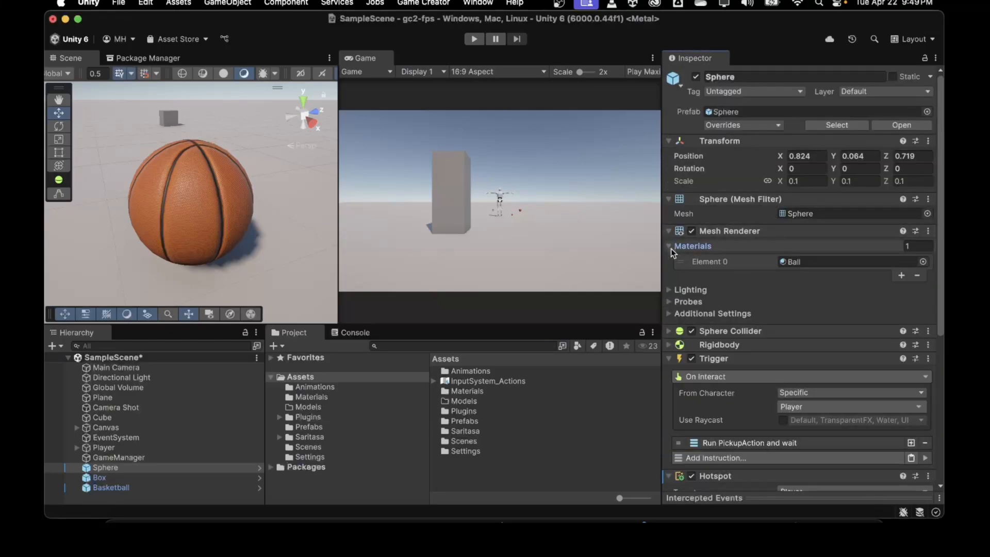
click(672, 246)
scroll(762, 283, down, 8)
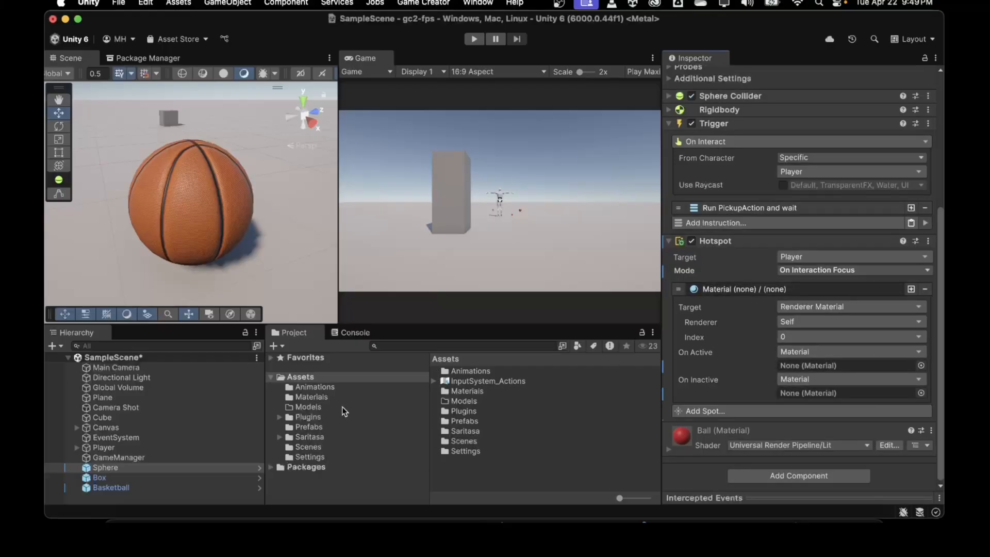
click(319, 396)
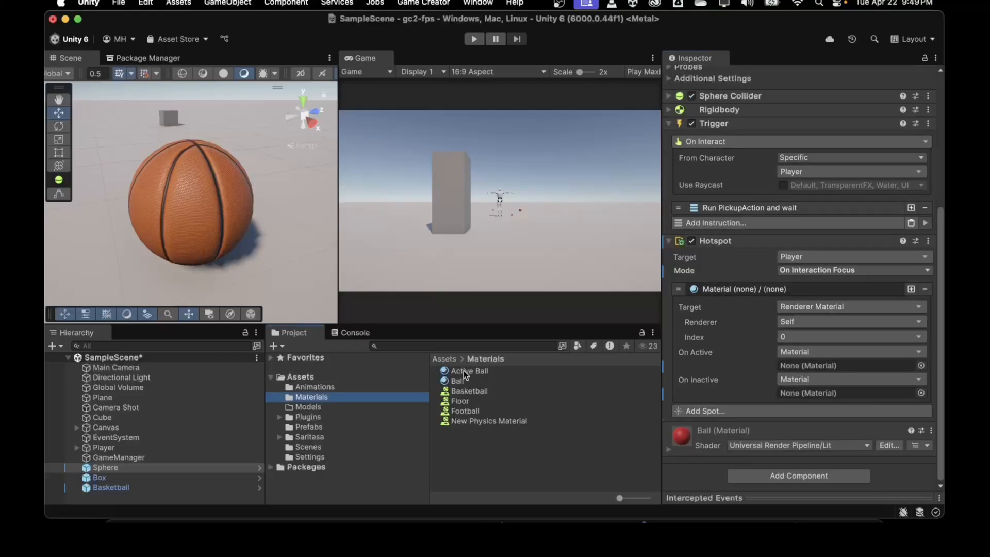
drag(463, 370, 793, 371)
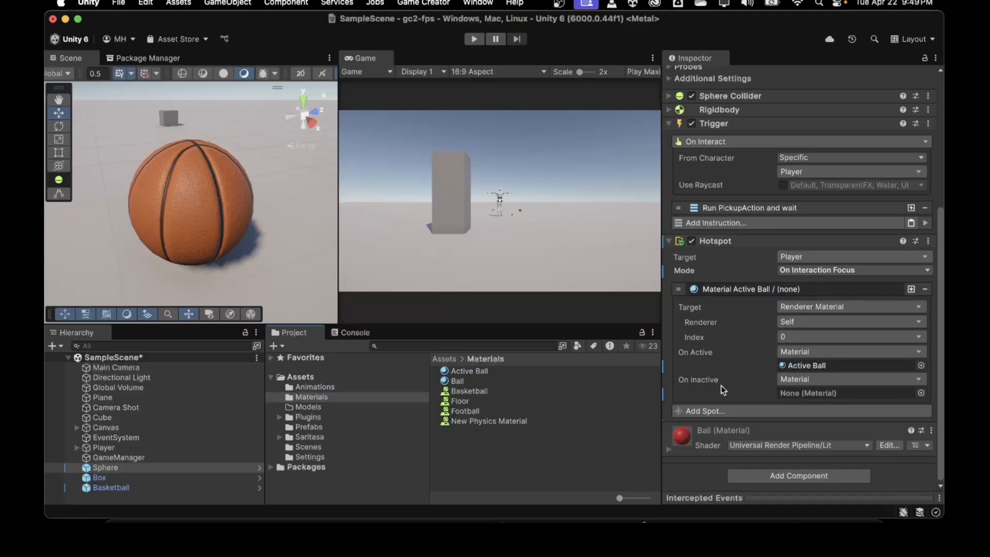
drag(460, 382, 813, 394)
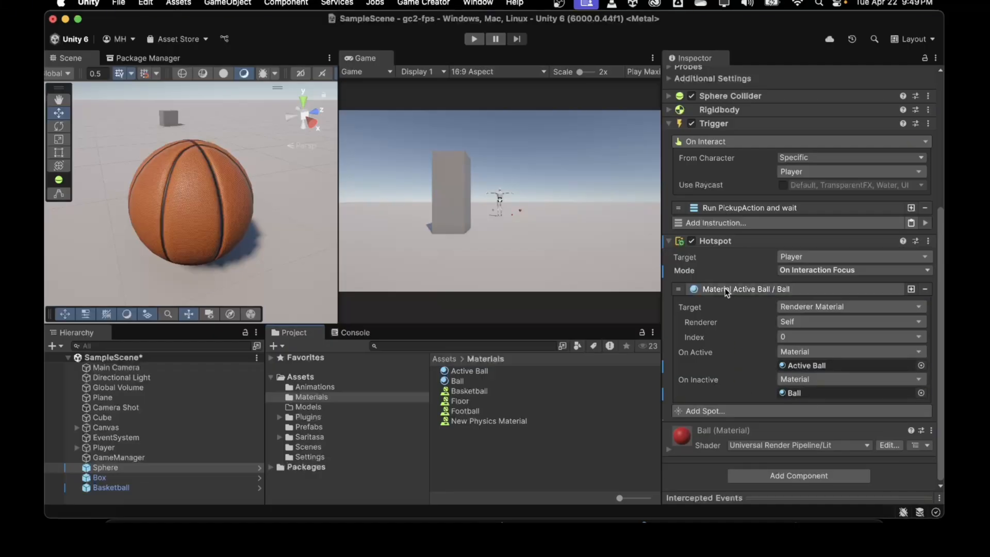
Step: Copy the Sphere's Hotspot component and paste it as a new component on the Box
click(928, 240)
click(845, 327)
click(116, 476)
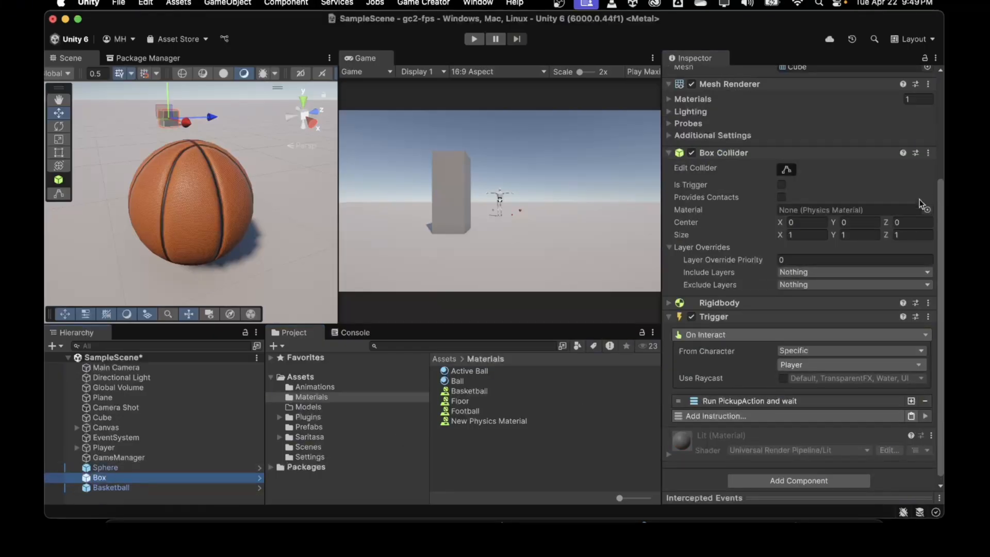
click(927, 154)
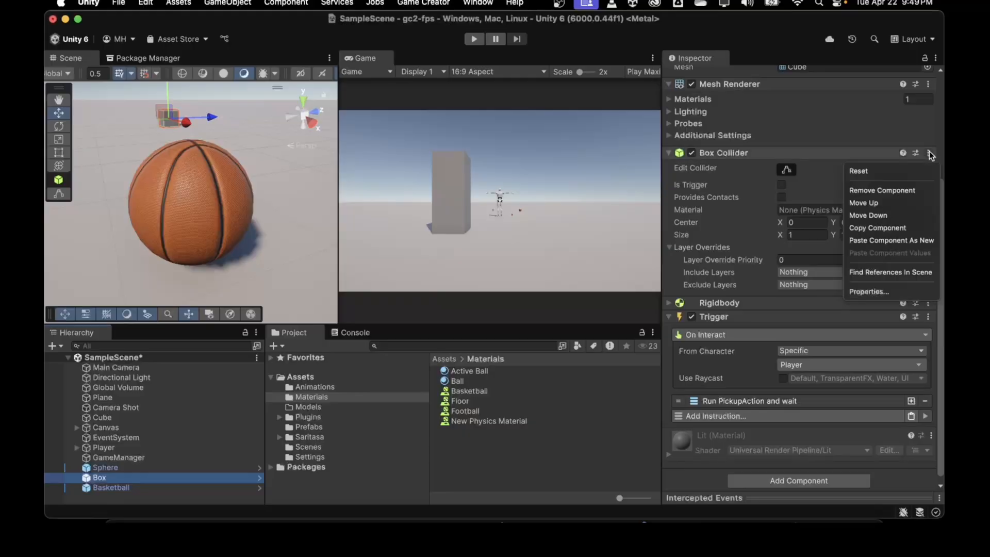
click(897, 241)
scroll(708, 456, down, 3)
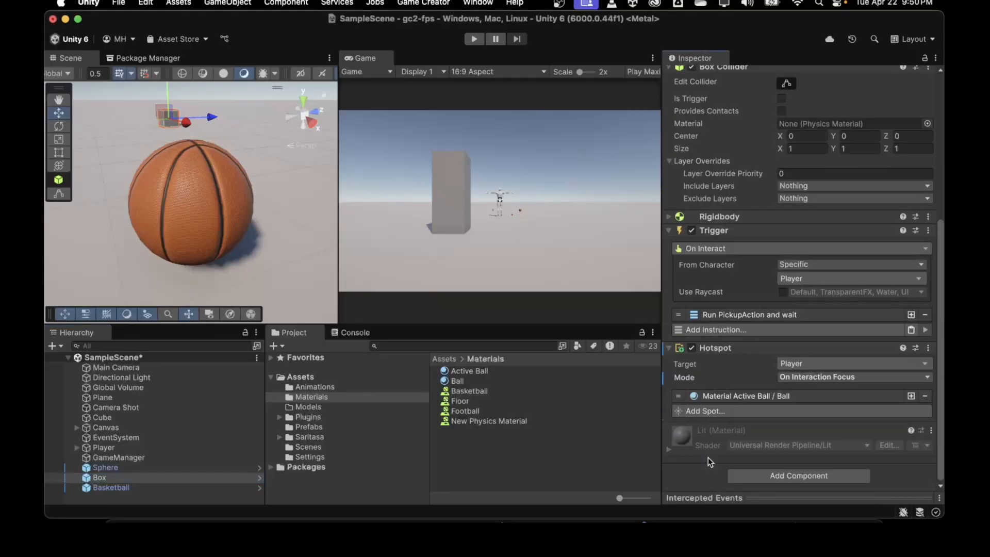
Step: Set the On Inactive material of the Box's hotspot to the Surface material from the Game Creator Characters assets
click(739, 396)
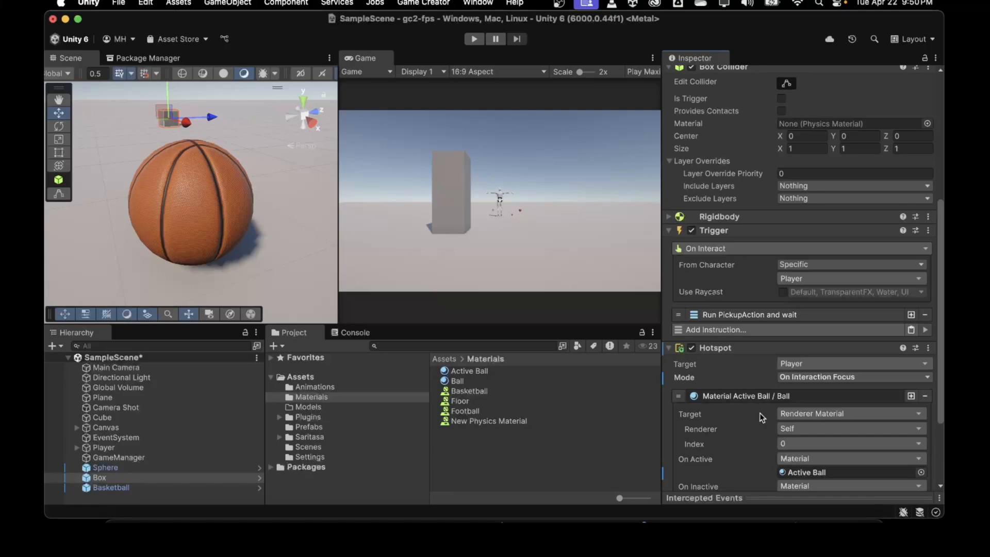
scroll(763, 409, down, 3)
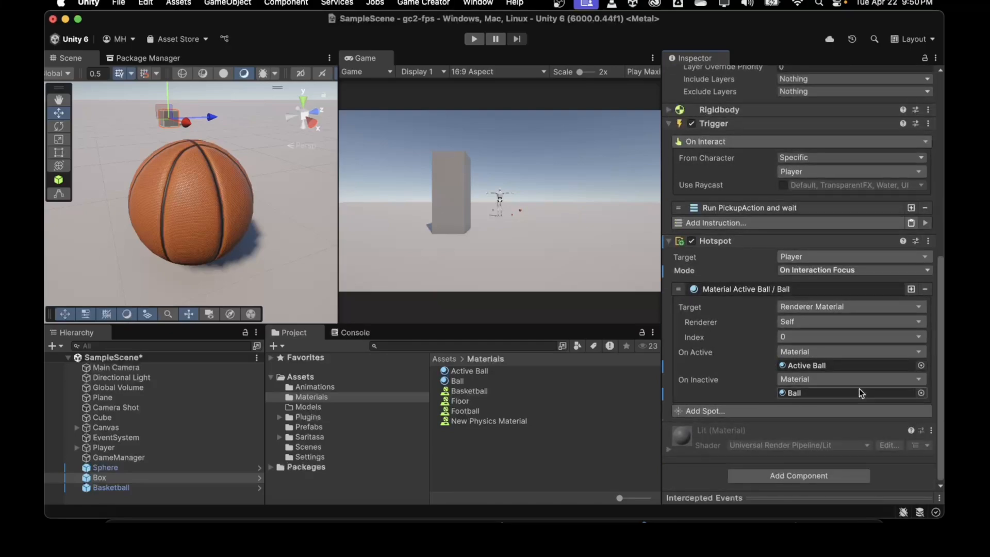
click(920, 393)
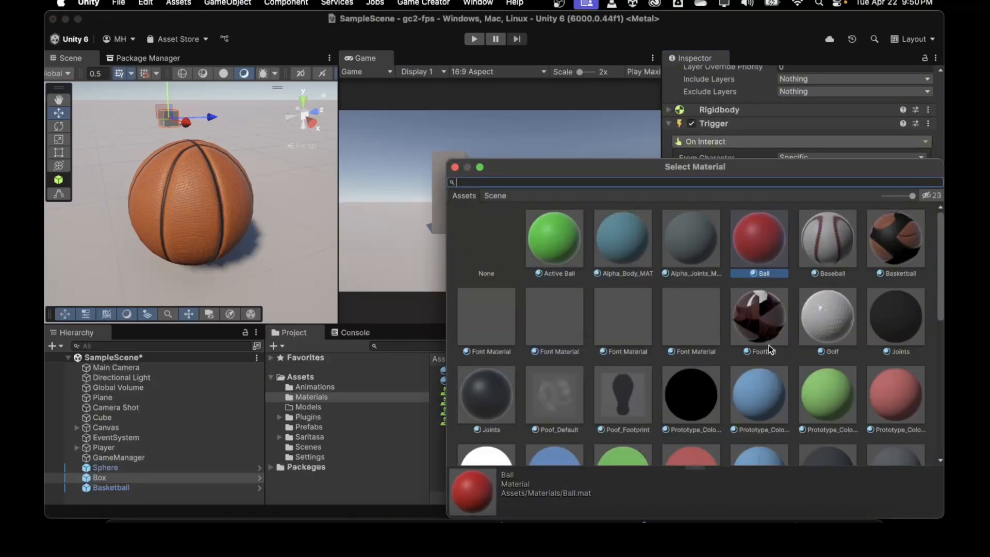
scroll(734, 327, down, 5)
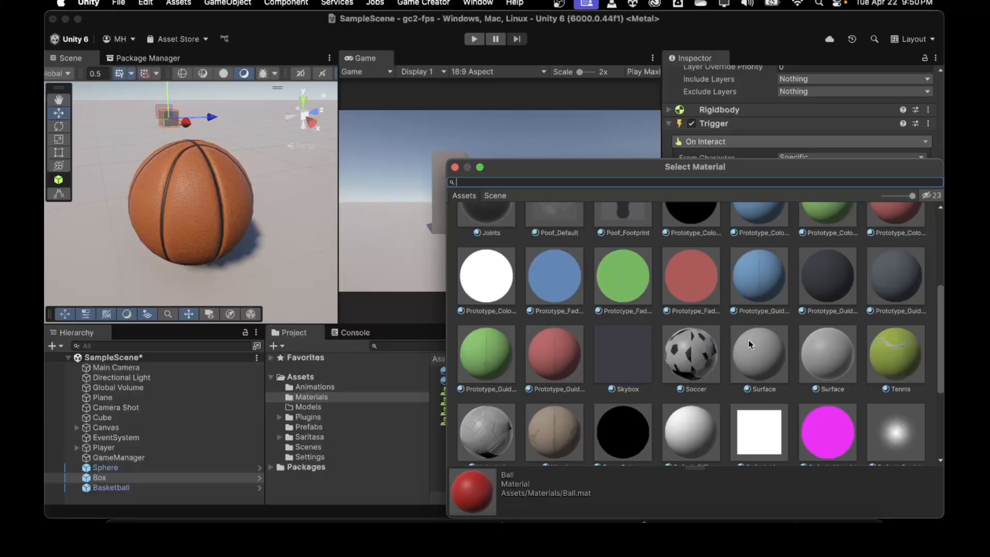
click(755, 360)
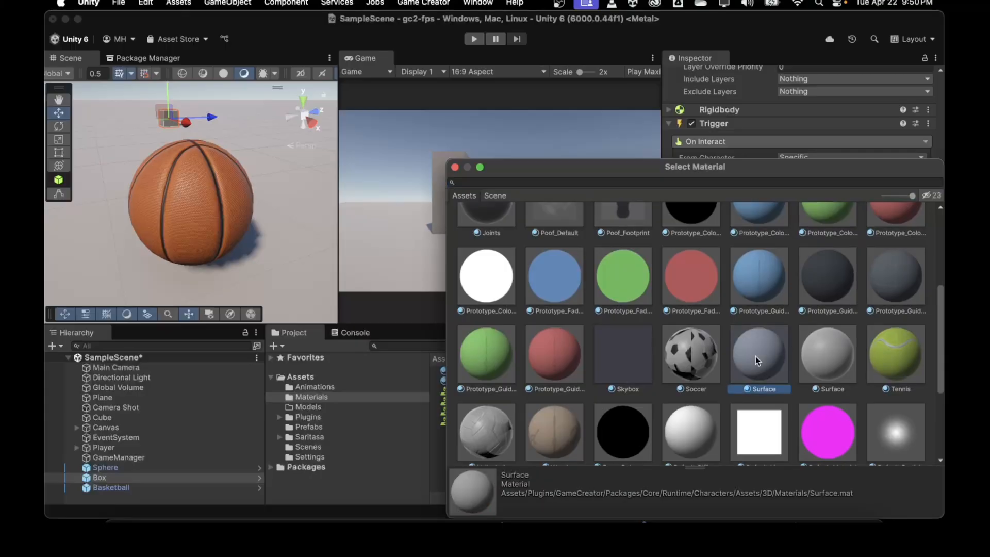
double_click(756, 356)
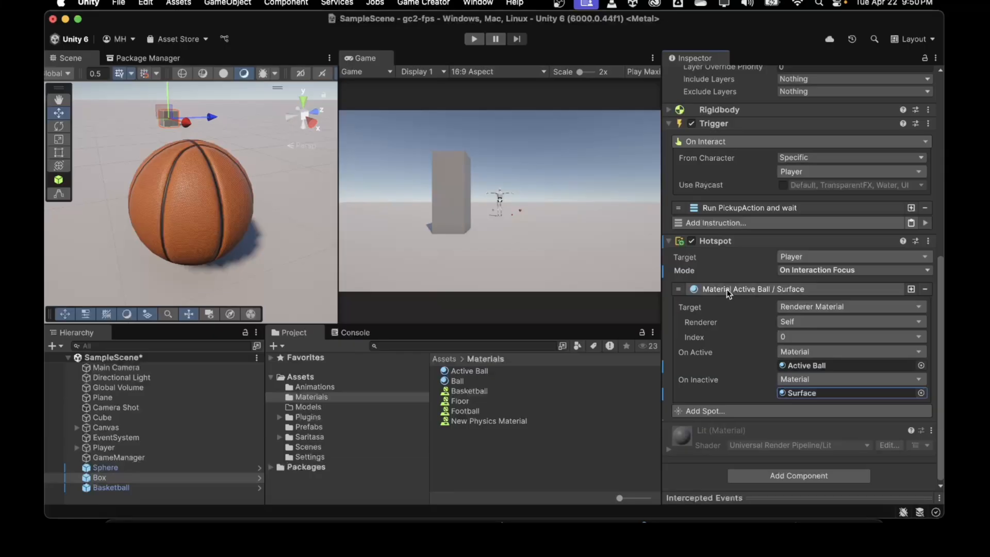
Step: Play-test the scene, walking the character up to the Box and moving around it to check its focus highlight
click(471, 39)
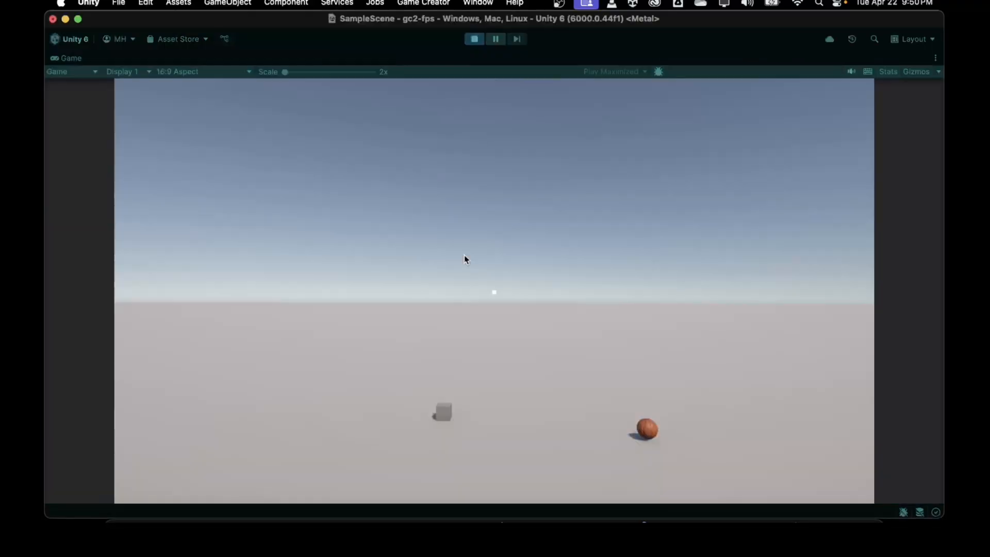
key(w)
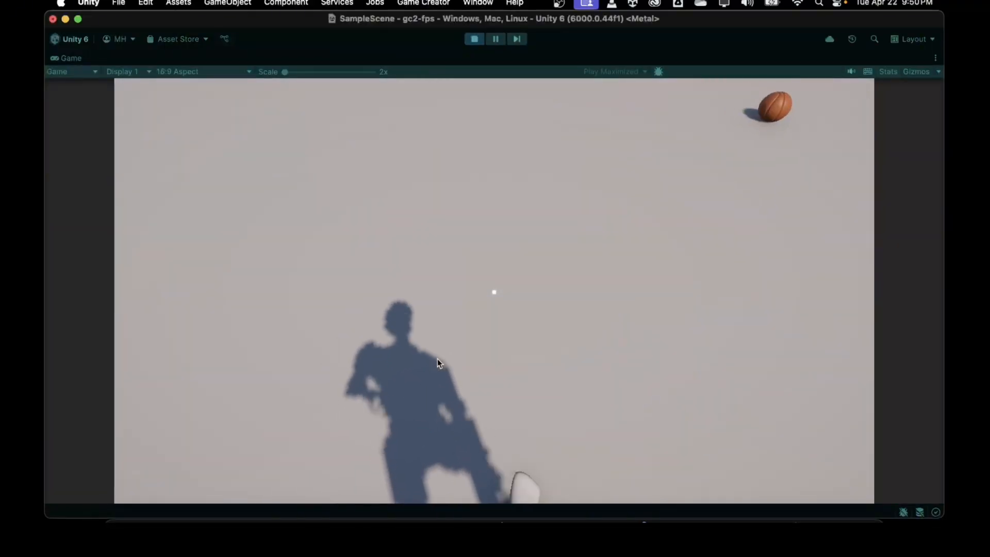
key(w)
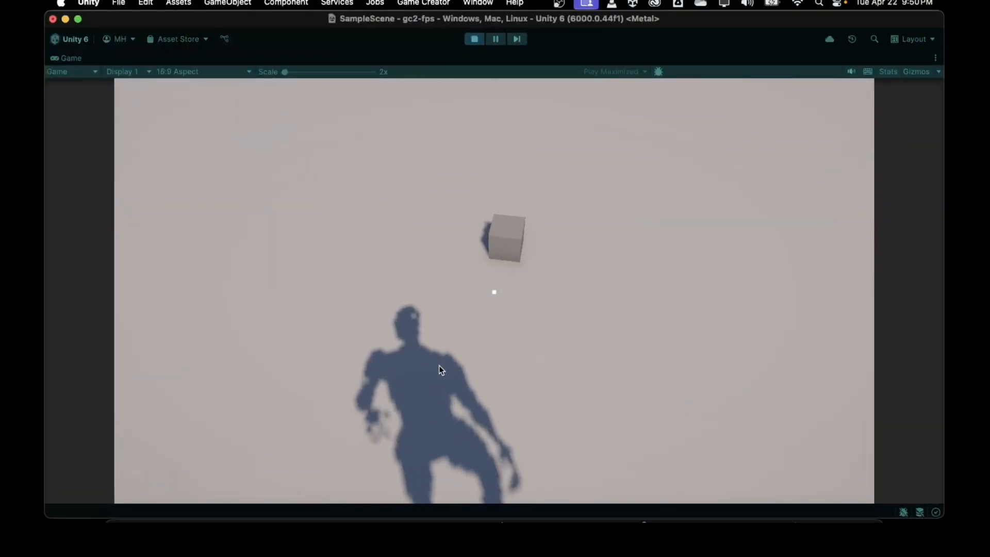
key(d)
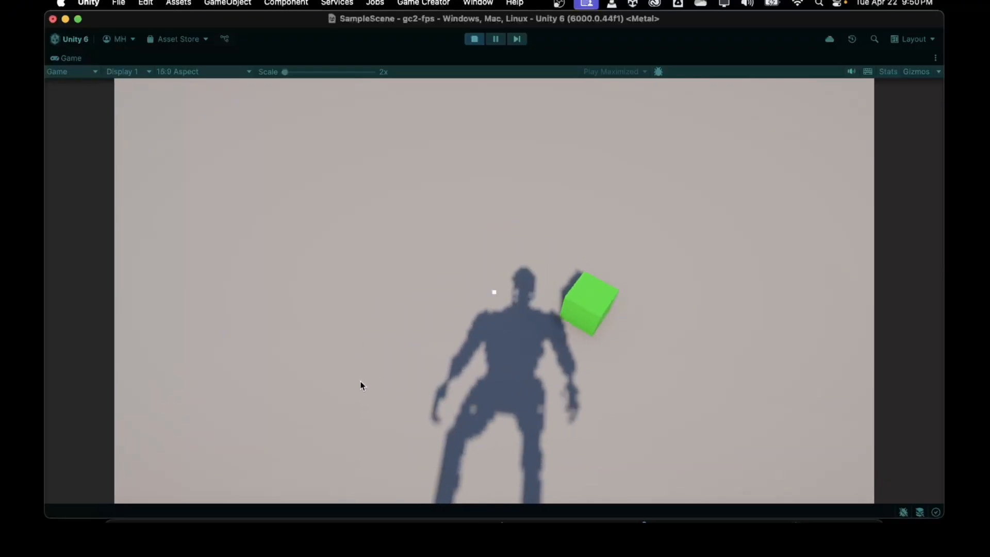
key(a)
key(d)
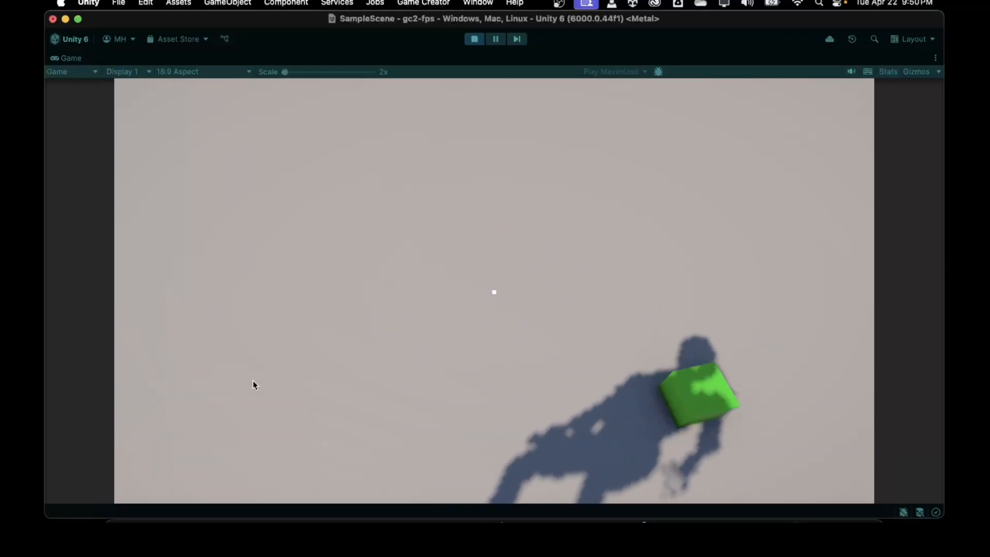
key(a)
key(w)
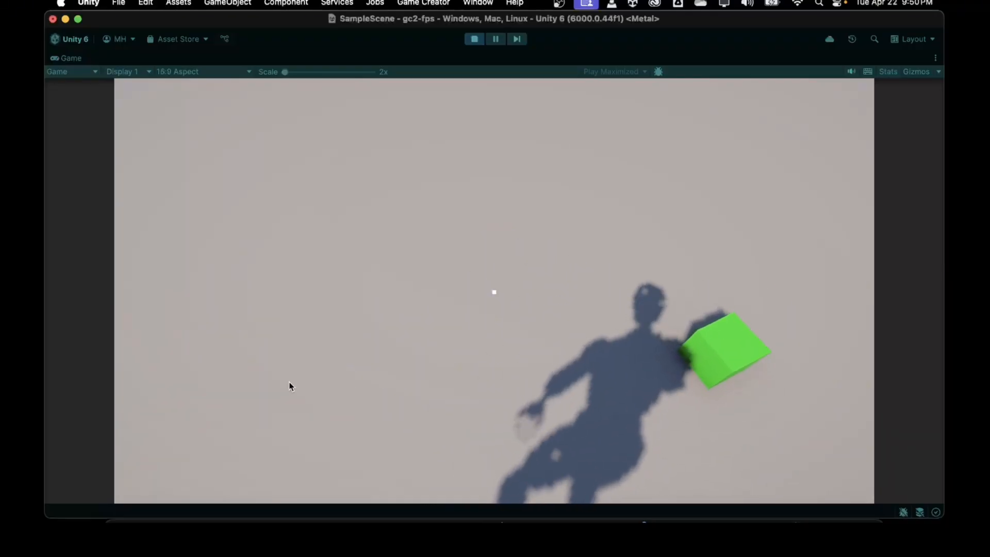
Step: Walk the character over towards the basketball, look around the scene, and end the play test
key(w)
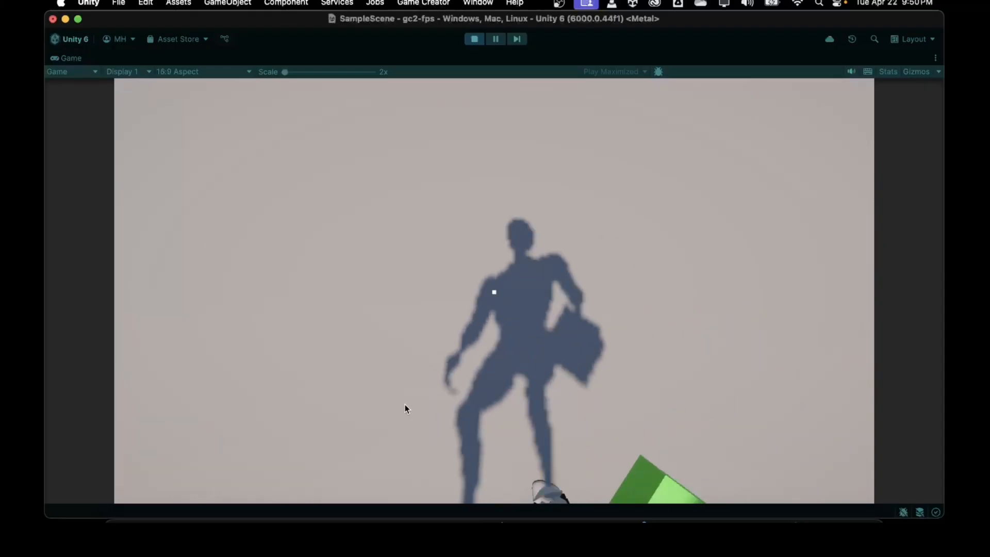
key(w)
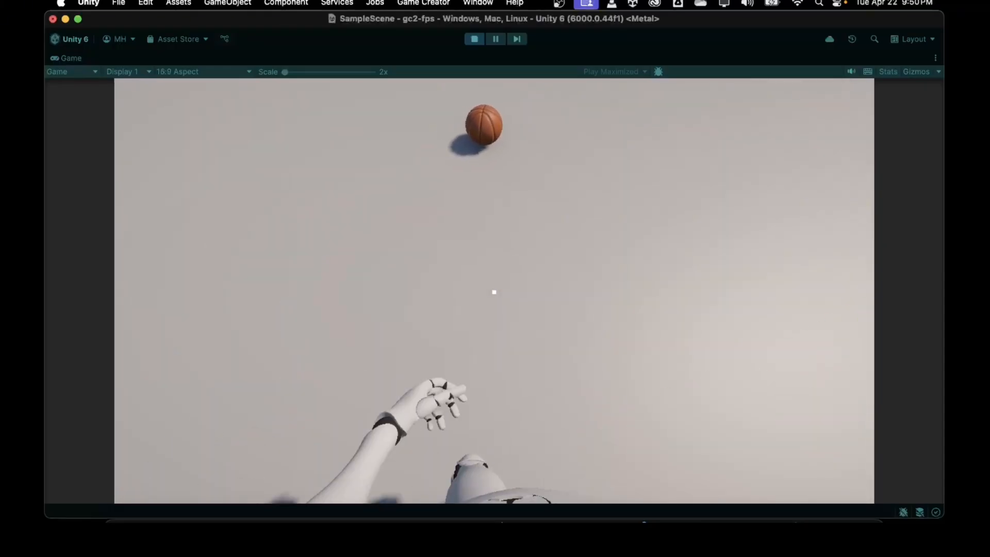
key(w)
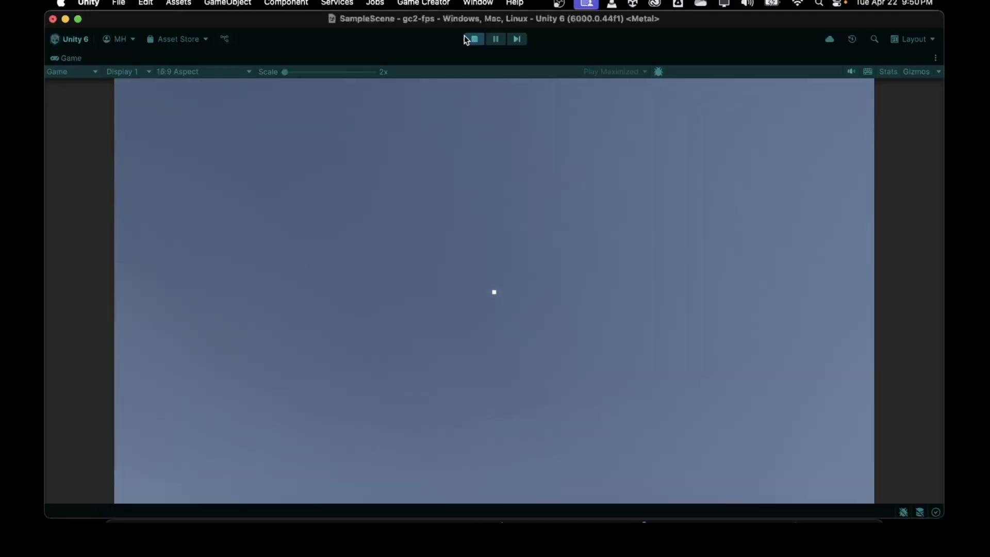
click(474, 39)
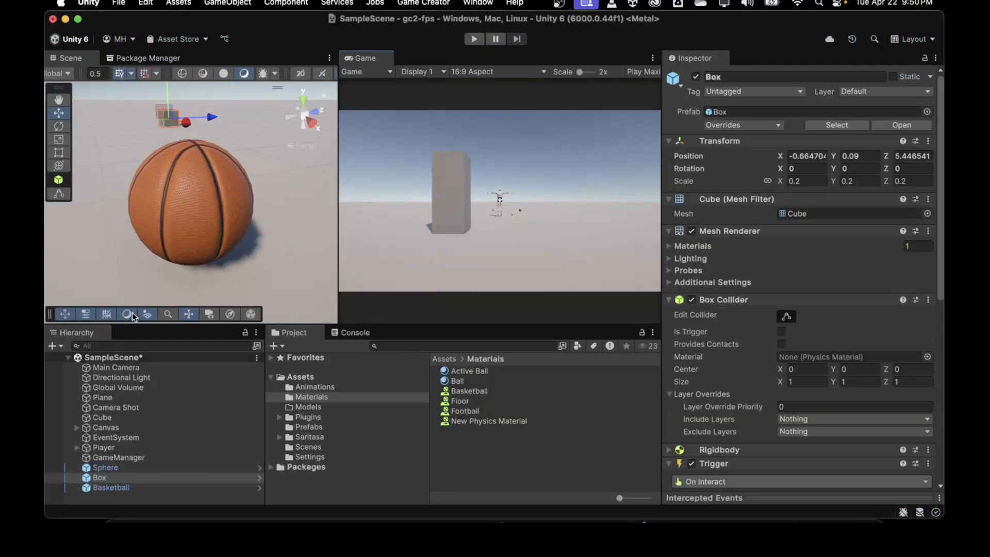
Step: Set the Focus mode of the Player's Interaction motion settings to Screen Center
click(113, 448)
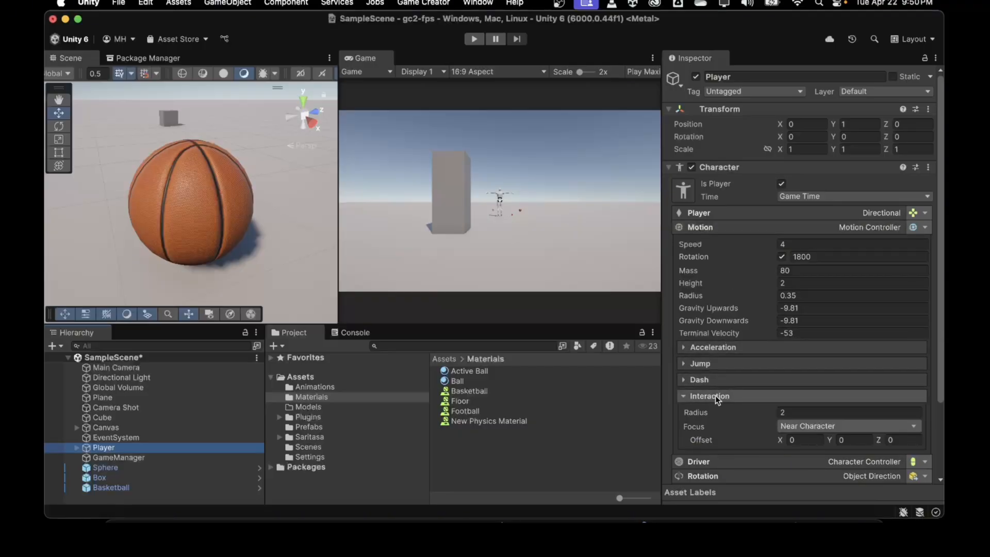
scroll(722, 371, down, 4)
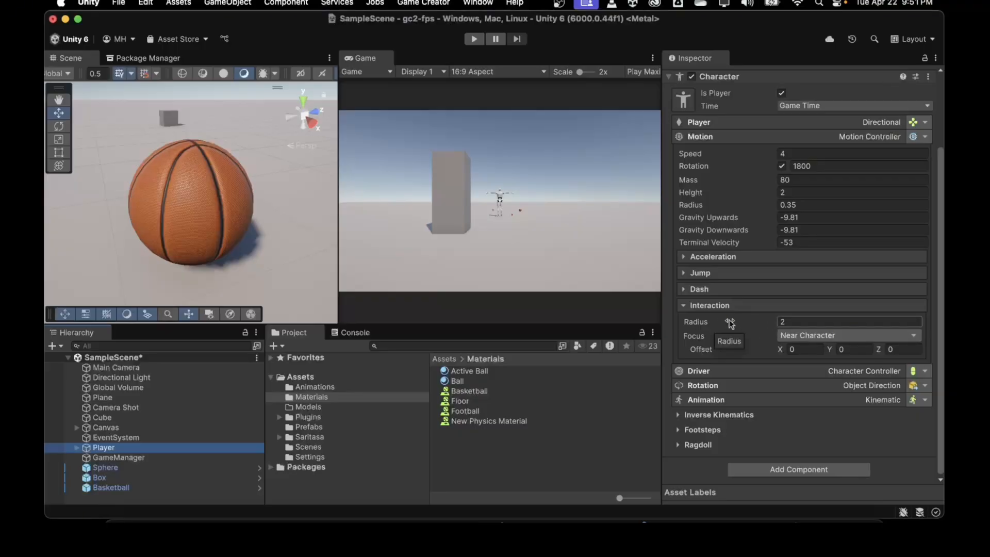
click(793, 336)
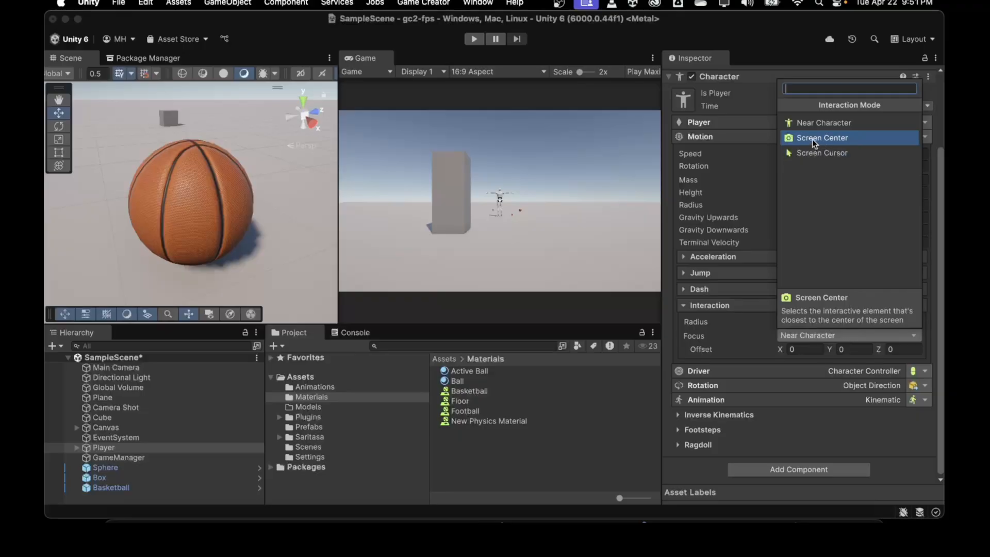
click(812, 139)
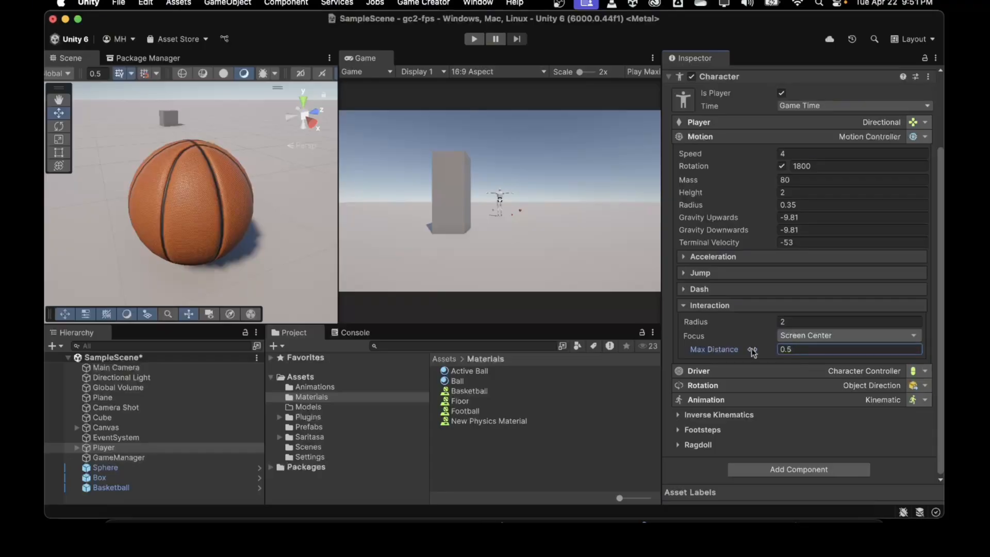
Step: Play-test the Screen Center focus with a Max Distance of 0.5 by walking towards the Box, and stop playing
click(475, 40)
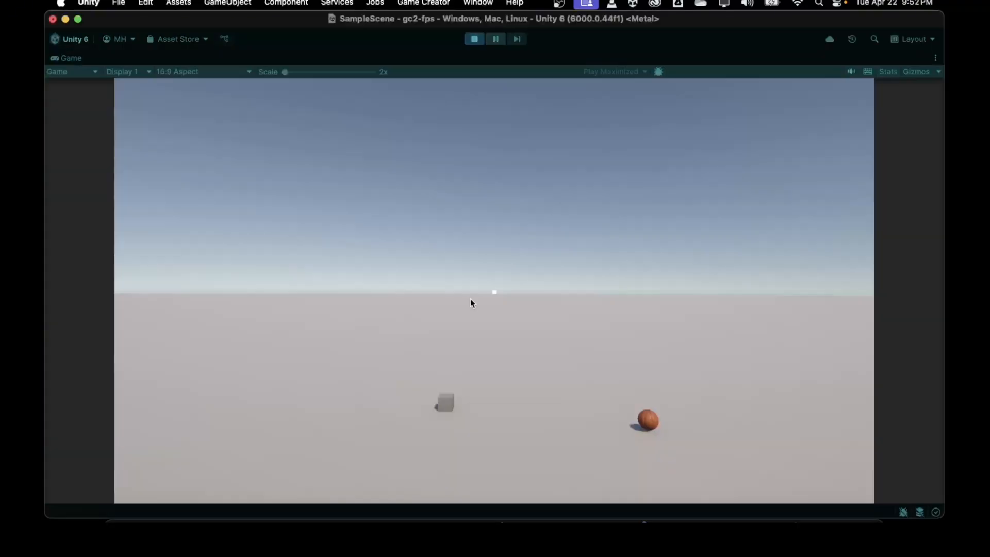
key(w)
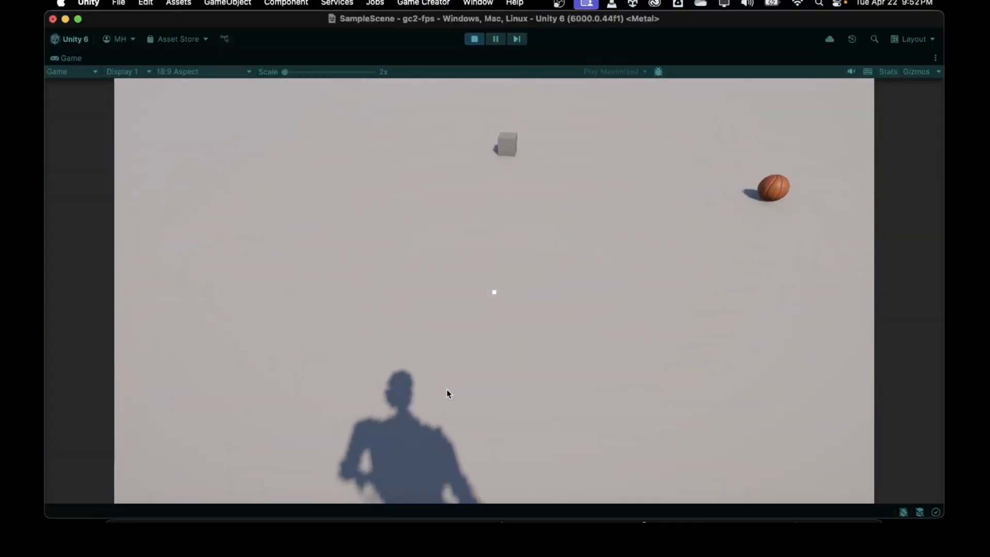
key(w)
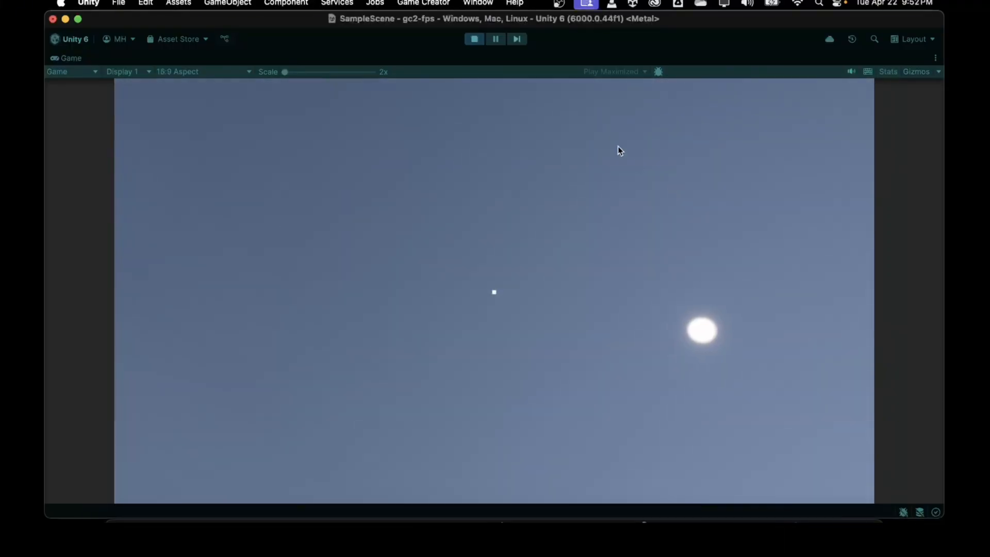
click(469, 37)
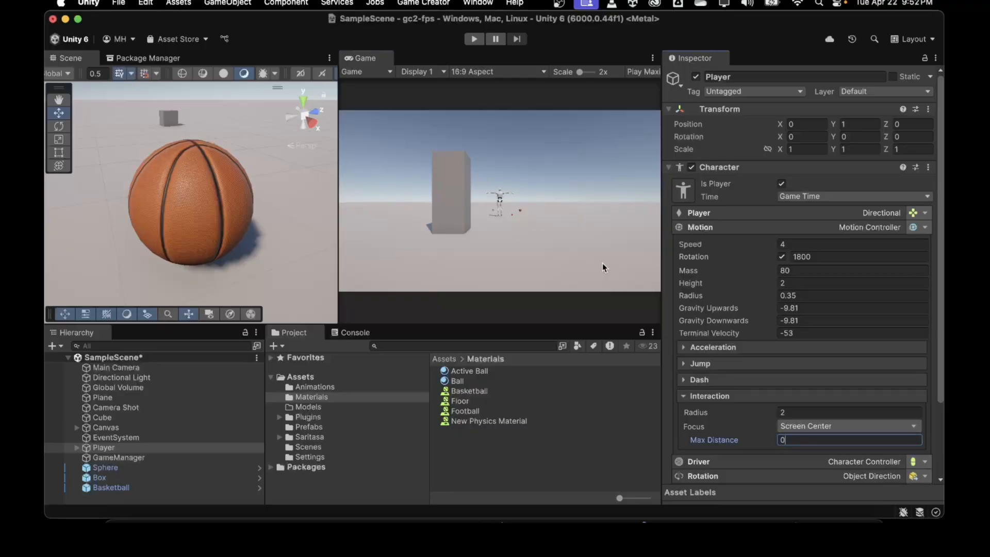
Step: Lower the Max Distance of the Player's interaction focus and play-test the scene by walking towards the Box
click(474, 39)
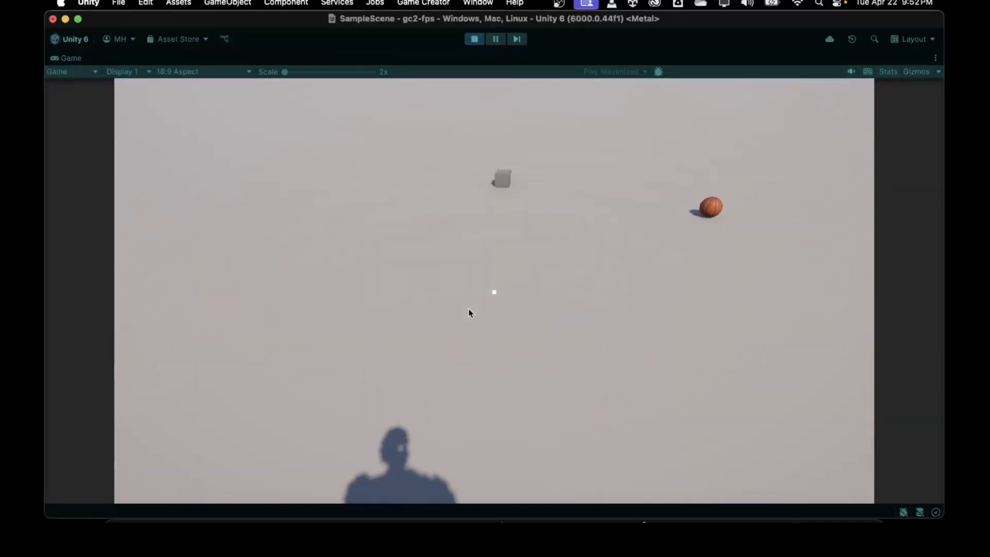
key(w)
click(471, 328)
key(w)
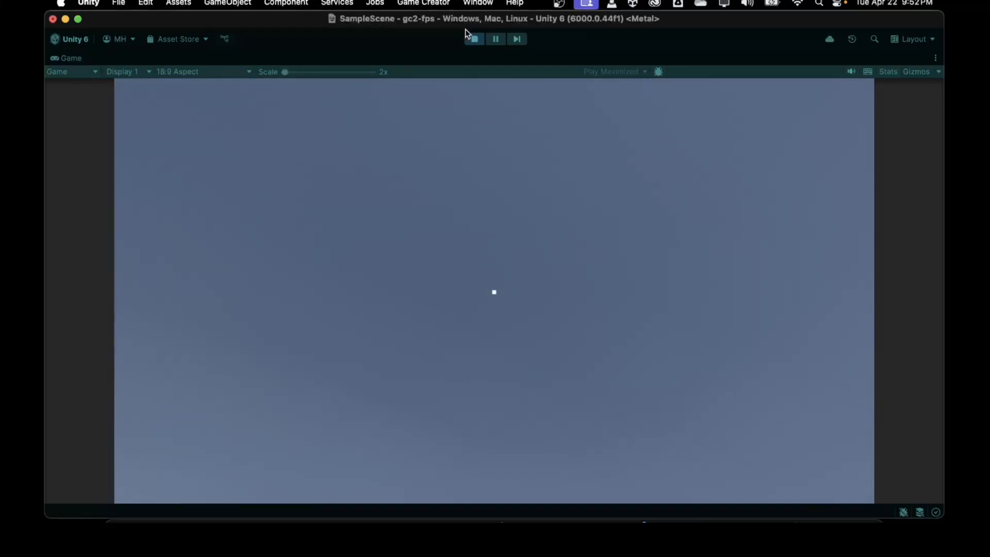
click(474, 40)
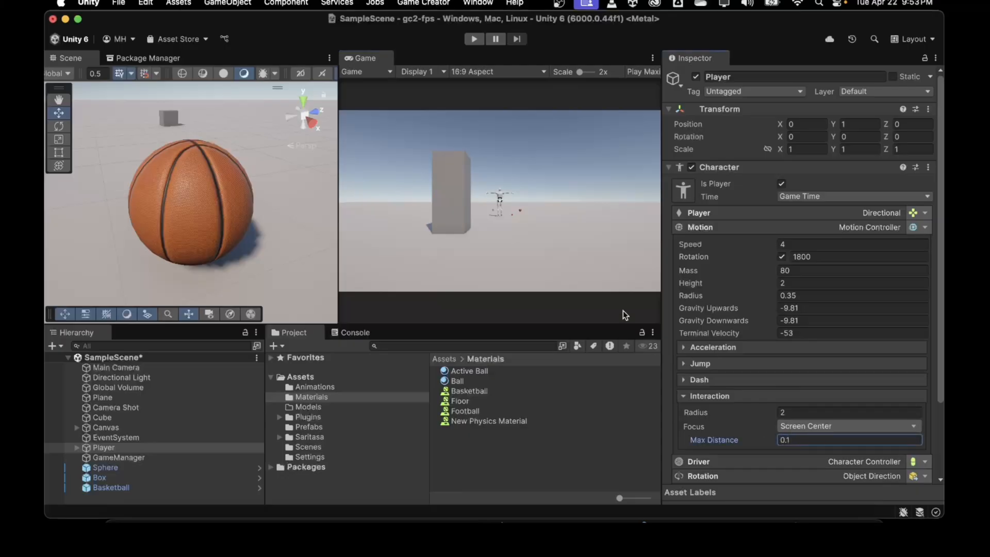
Step: Set the Player's interaction Max Distance to 0.1 and play-test the focus by walking to the Box and the basketball
click(470, 41)
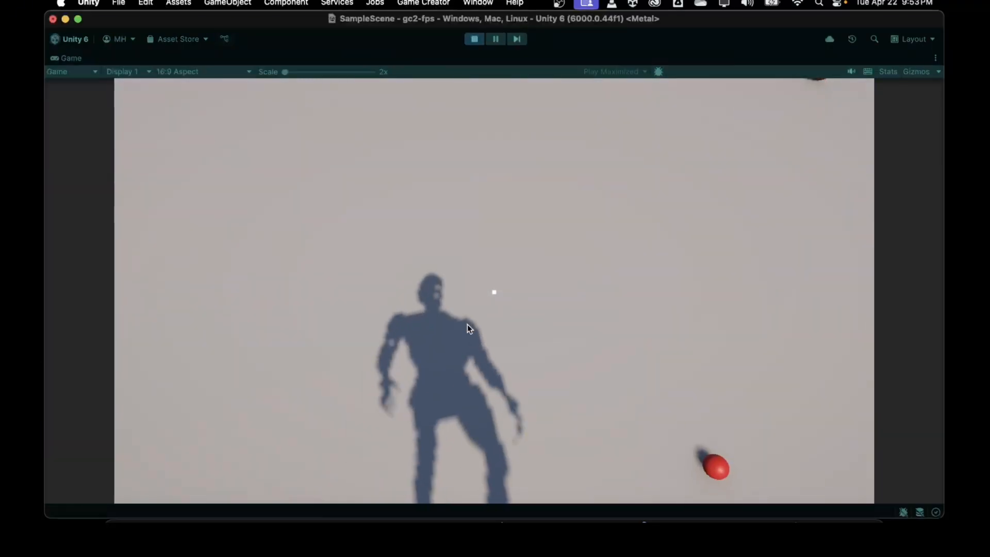
key(w)
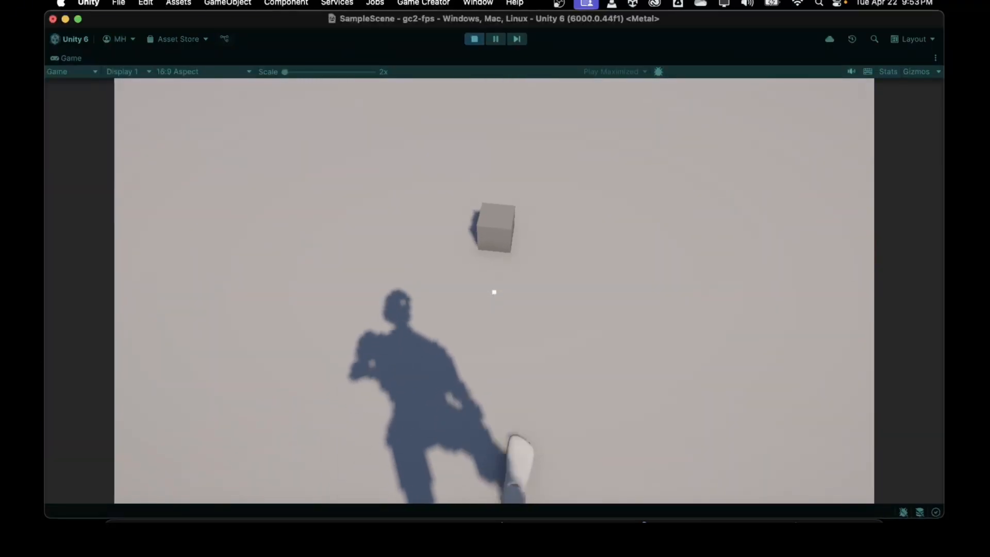
key(w)
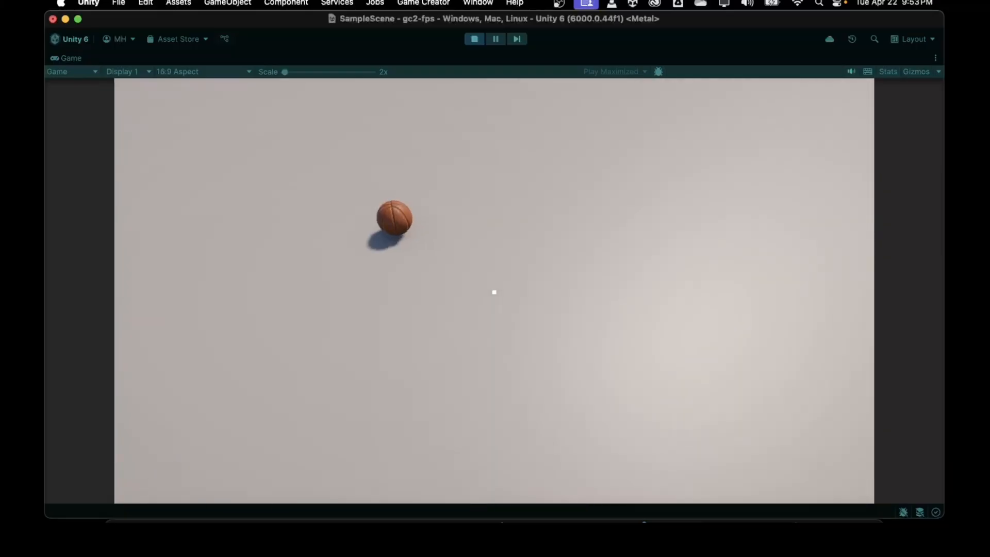
key(w)
key(w)
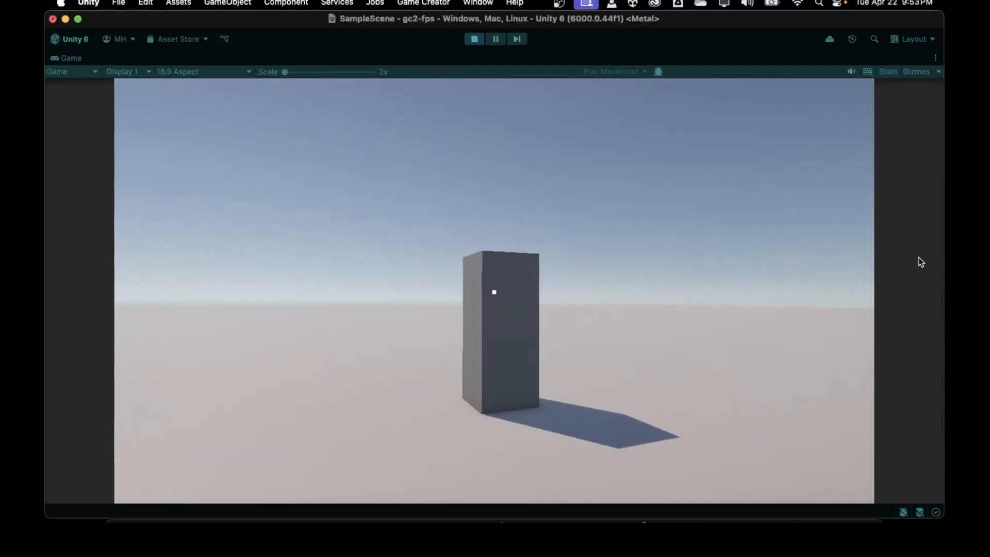
Step: Walk the character past the tall cube to the red ball to test its focus highlight
click(918, 258)
key(w)
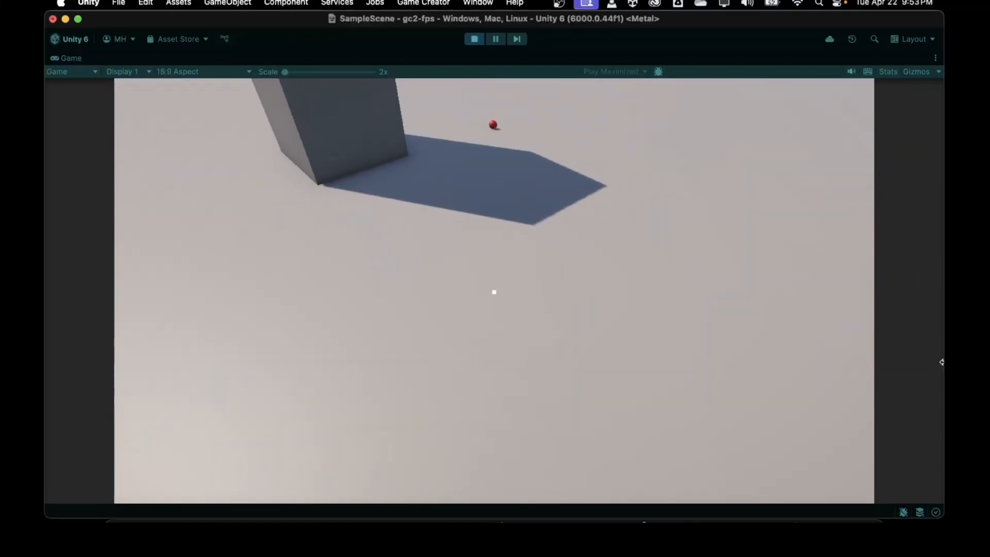
key(w)
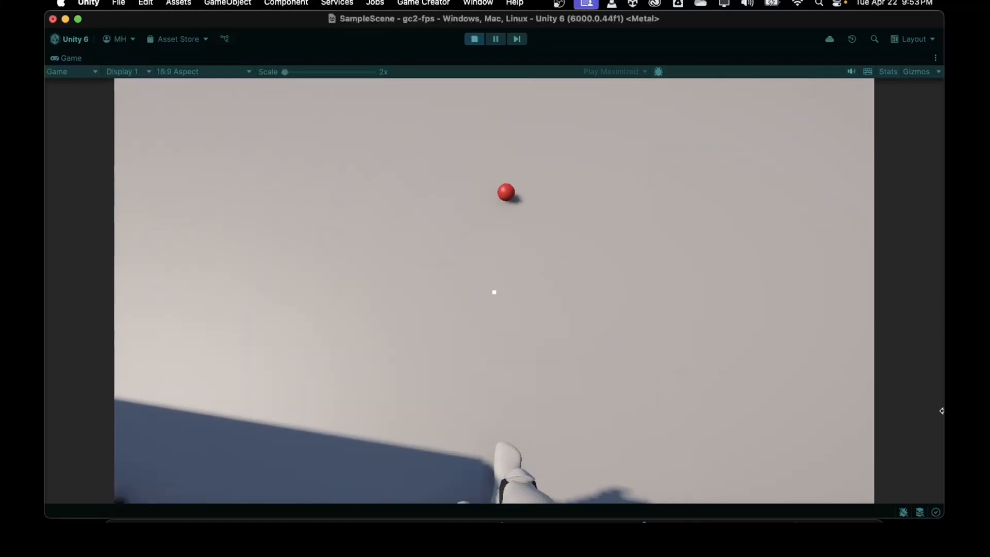